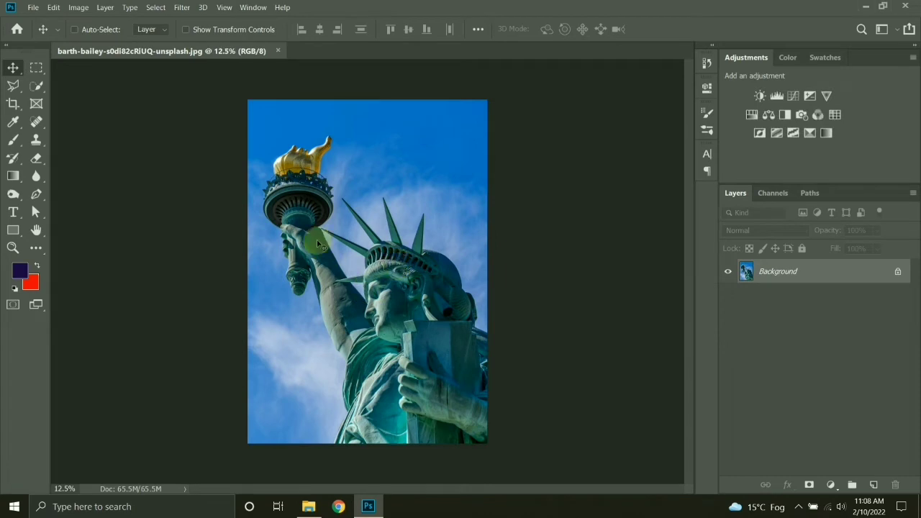
Step: Select the statue automatically with the Quick Selection tool's Select Subject command
{"action": "scroll", "coordinate": [353, 239], "scroll_direction": "up", "scroll_amount": 1}
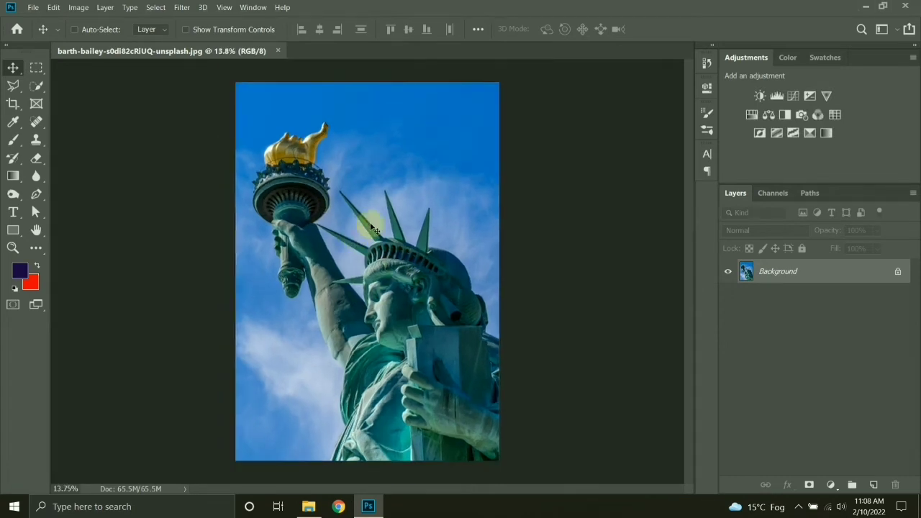
{"action": "left_click", "coordinate": [38, 87]}
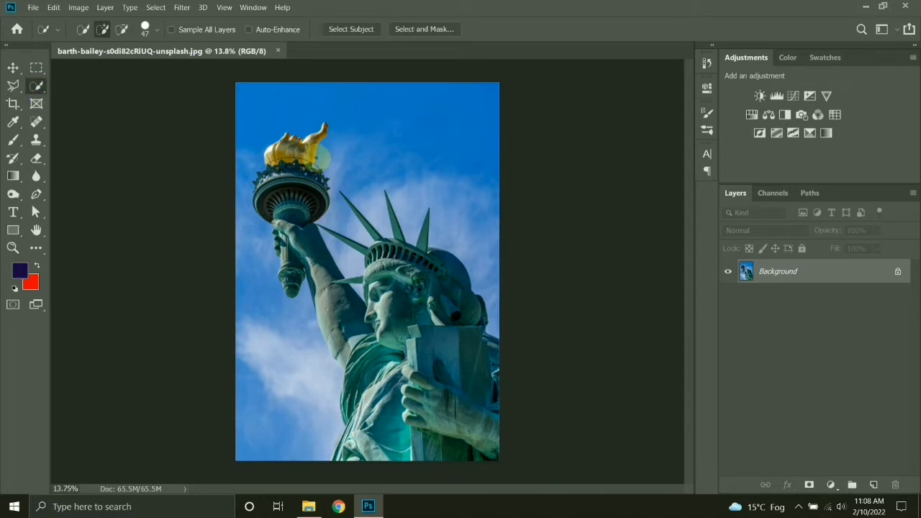
{"action": "left_click_drag", "start_coordinate": [317, 158], "coordinate": [328, 157]}
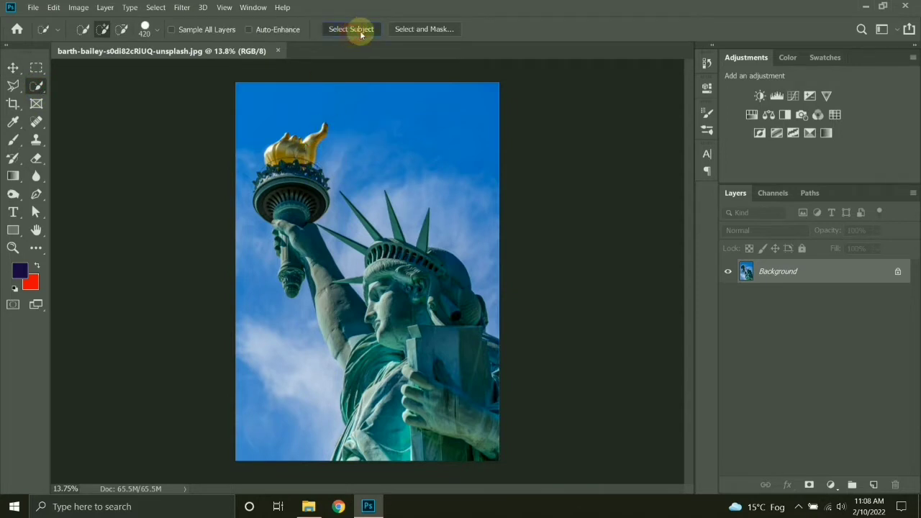
{"action": "left_click", "coordinate": [361, 31]}
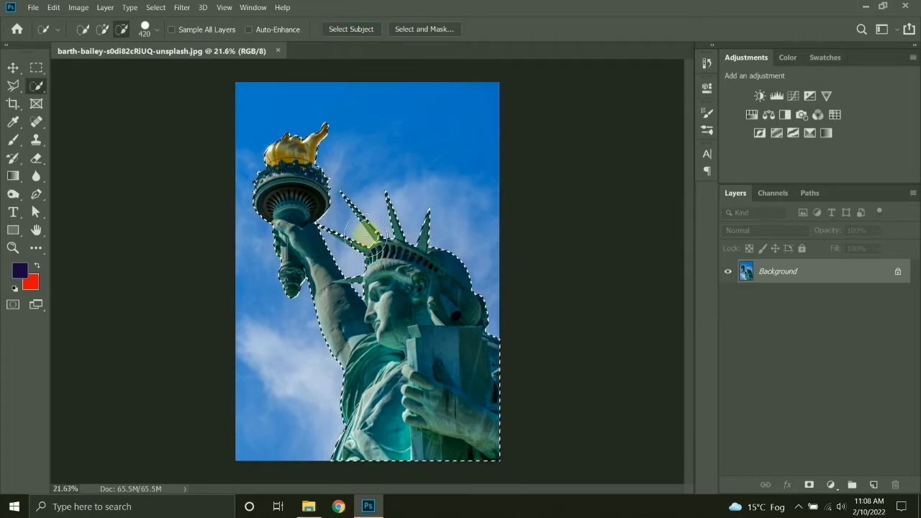
Step: Add the missing part of the crown spike nearest the torch-side spike to the selection using an 18 px Quick Selection brush
{"action": "scroll", "coordinate": [372, 227], "scroll_direction": "up", "scroll_amount": 3, "text": "alt"}
{"action": "scroll", "coordinate": [373, 216], "scroll_direction": "up", "scroll_amount": 3, "text": "alt"}
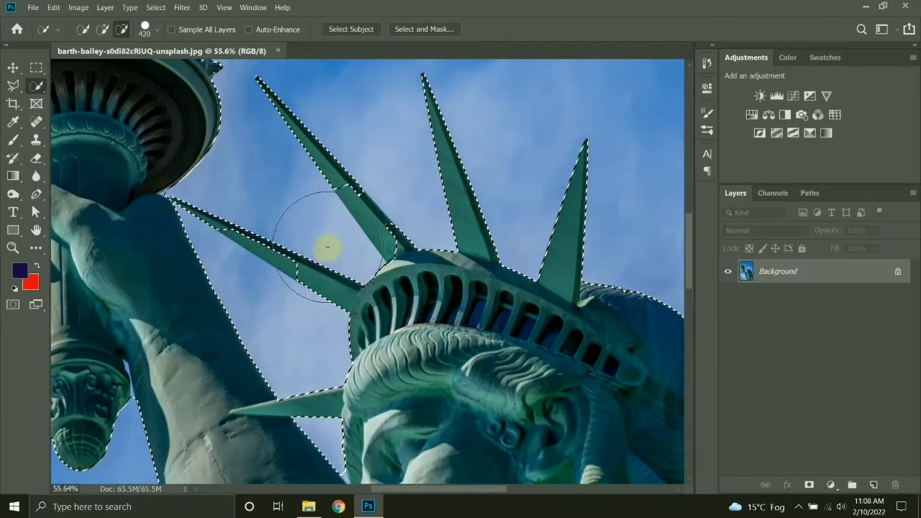
{"action": "mouse_move", "coordinate": [327, 247]}
{"action": "left_mouse_down", "text": "alt"}
{"action": "mouse_move", "coordinate": [227, 247]}
{"action": "mouse_move", "coordinate": [243, 247]}
{"action": "mouse_move", "coordinate": [209, 232]}
{"action": "mouse_move", "coordinate": [219, 232]}
{"action": "left_mouse_up", "text": "alt"}
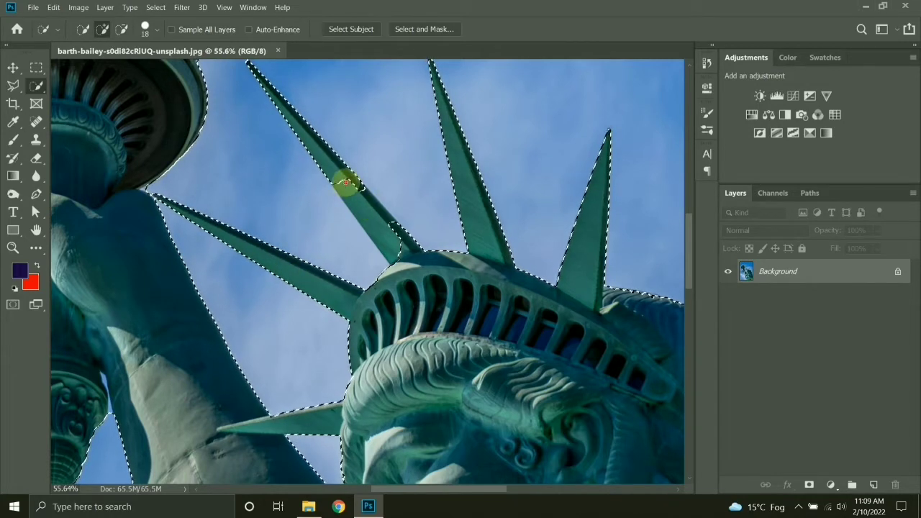
{"action": "mouse_move", "coordinate": [345, 181]}
{"action": "left_mouse_down"}
{"action": "mouse_move", "coordinate": [386, 238]}
{"action": "mouse_move", "coordinate": [348, 214]}
{"action": "left_mouse_up"}
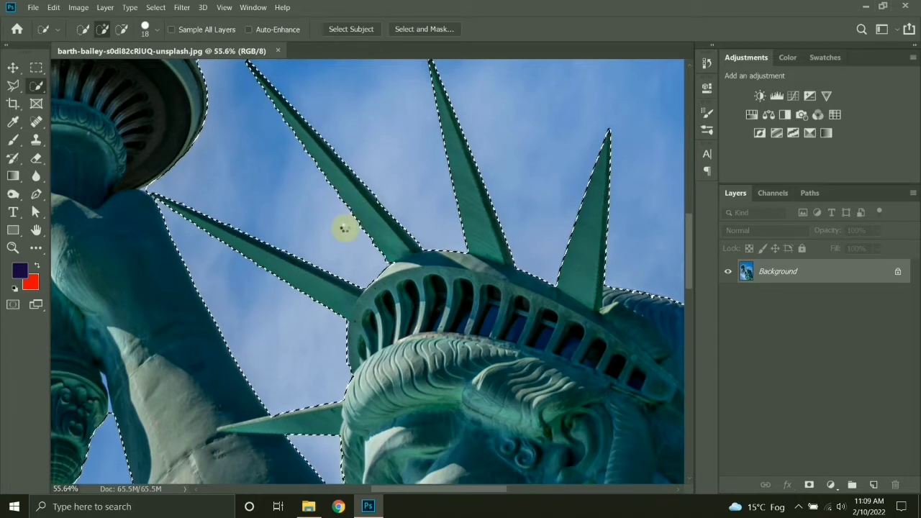
Step: Add a layer mask from the selection to hide the original sky, and switch to the Move tool
{"action": "scroll", "coordinate": [345, 232], "scroll_direction": "down", "scroll_amount": 10}
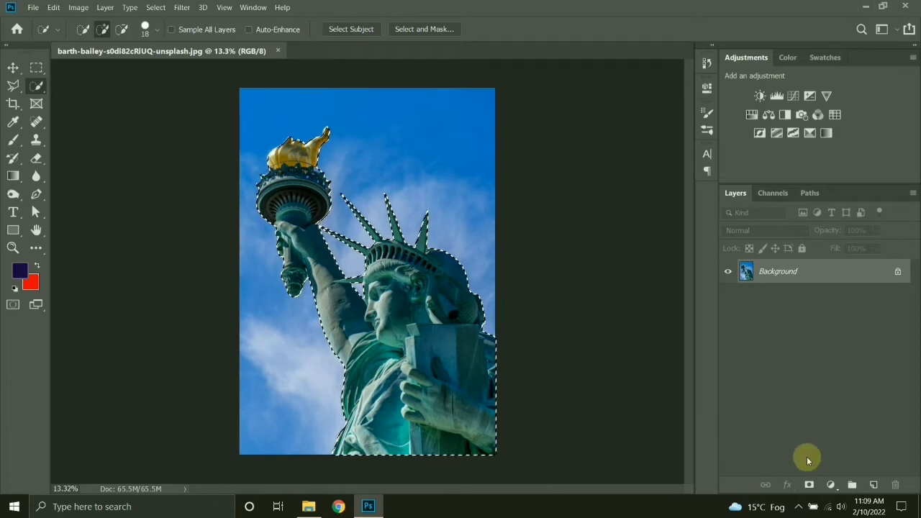
{"action": "left_click", "coordinate": [810, 486]}
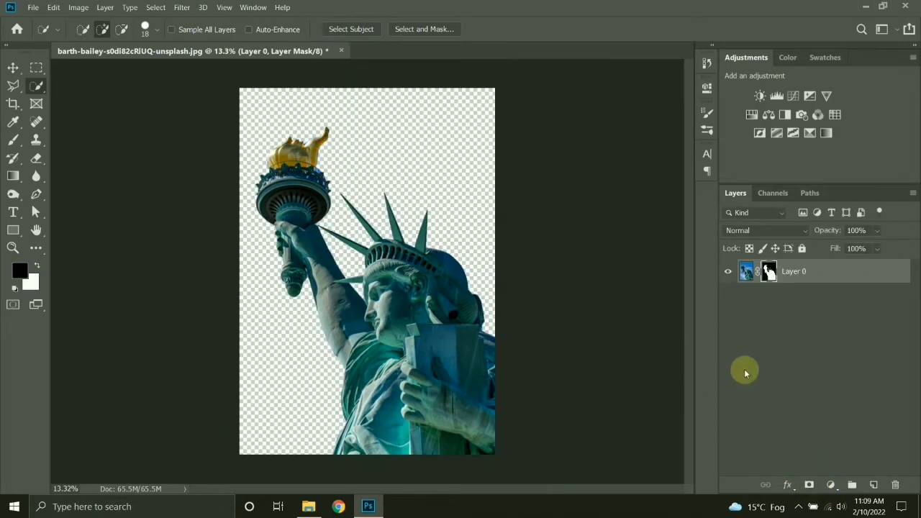
{"action": "left_click", "coordinate": [13, 67]}
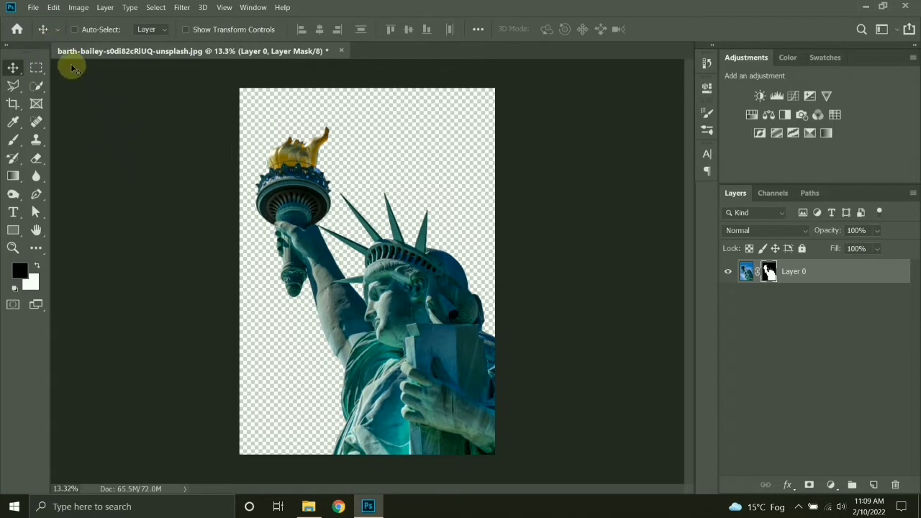
Step: Place the cloudy sky photo as a linked image, enlarge it to about 177% to cover the canvas, and shift it slightly down
{"action": "left_click", "coordinate": [35, 11]}
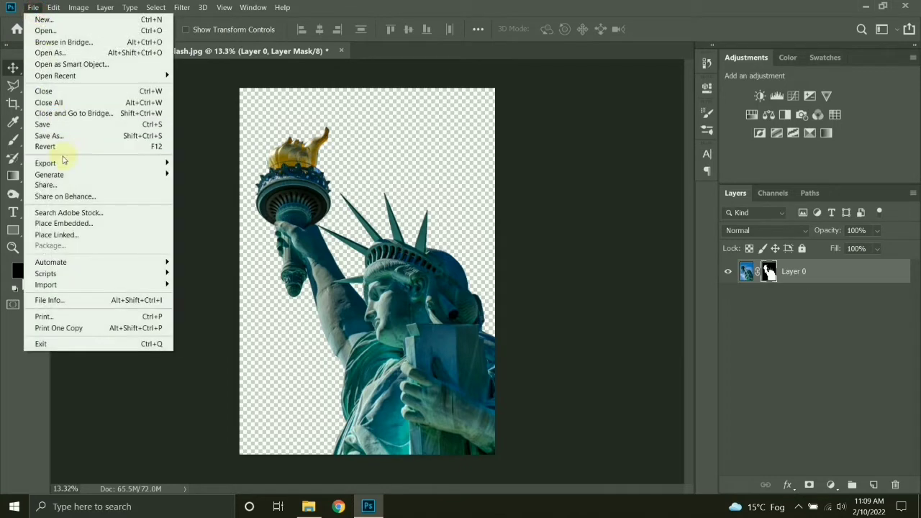
{"action": "left_click", "coordinate": [69, 234]}
{"action": "double_click", "coordinate": [310, 184]}
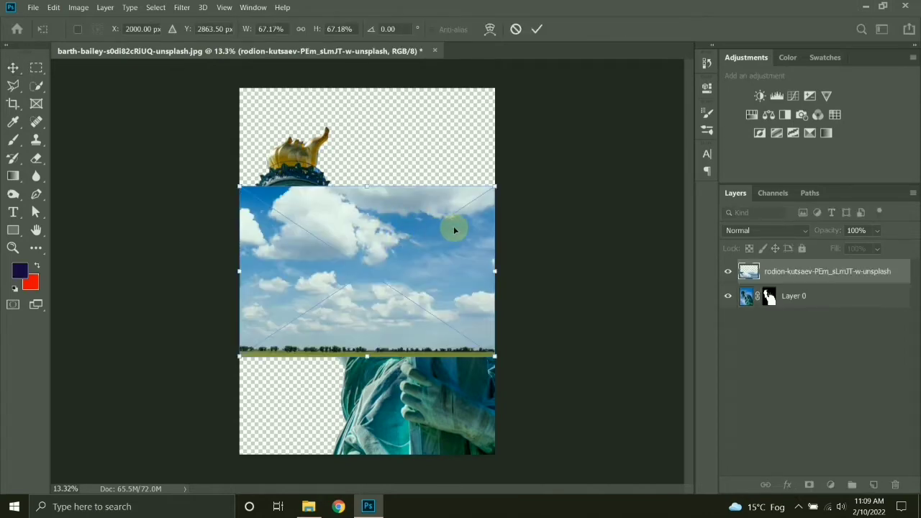
{"action": "left_click_drag", "start_coordinate": [495, 188], "coordinate": [733, 82]}
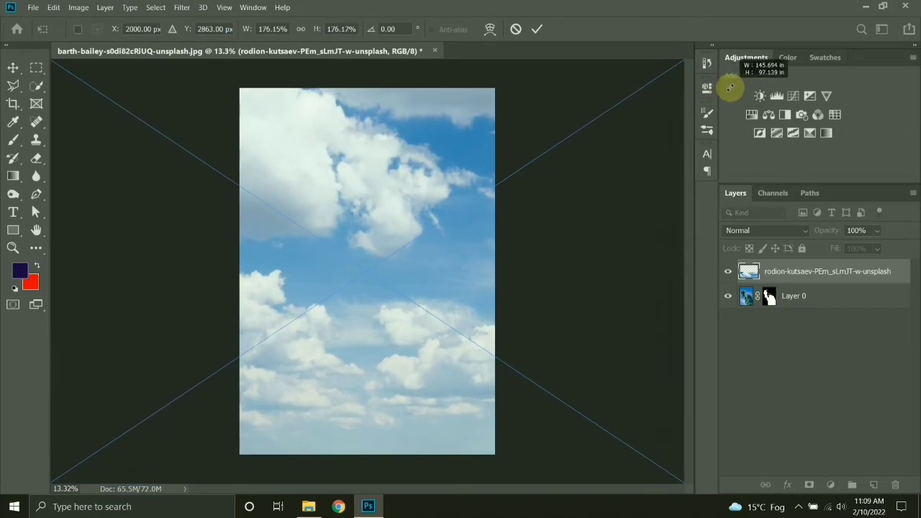
{"action": "left_click_drag", "start_coordinate": [346, 211], "coordinate": [349, 238]}
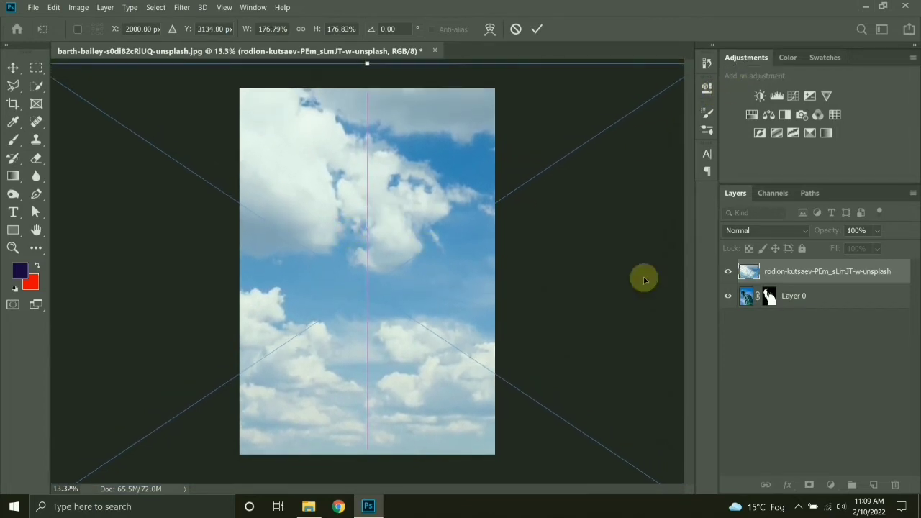
{"action": "left_click", "coordinate": [795, 273]}
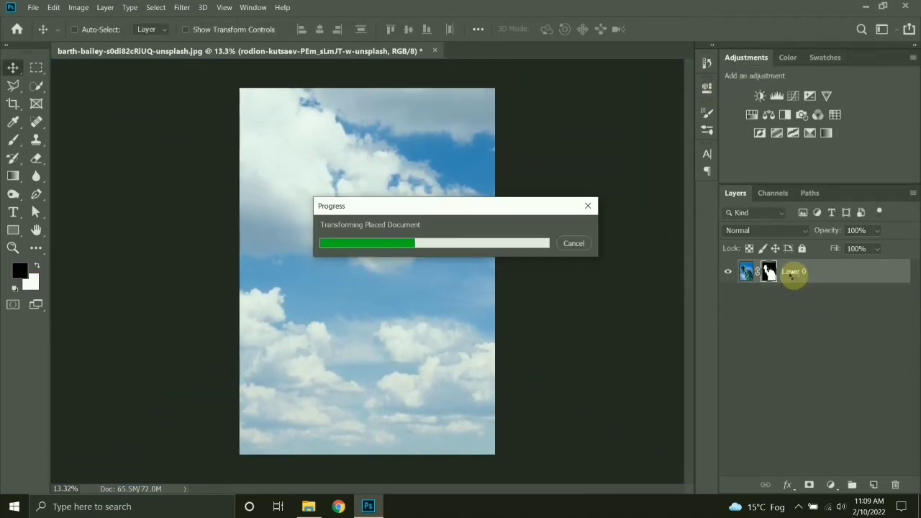
Step: Put the sky layer beneath the masked statue layer and shift the sky so its large cloud sits behind the torch and crown
{"action": "left_click_drag", "start_coordinate": [793, 273], "coordinate": [778, 317]}
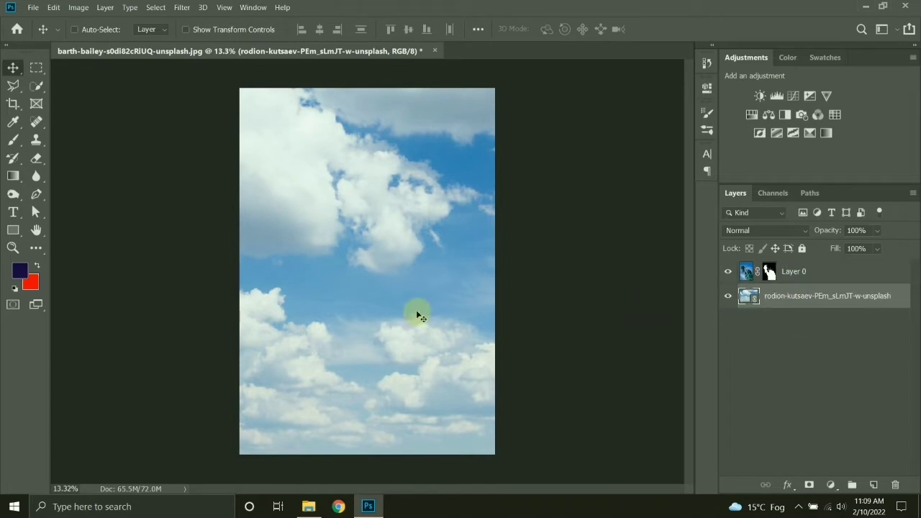
{"action": "left_click_drag", "start_coordinate": [363, 314], "coordinate": [202, 347]}
{"action": "left_click_drag", "start_coordinate": [261, 355], "coordinate": [520, 352]}
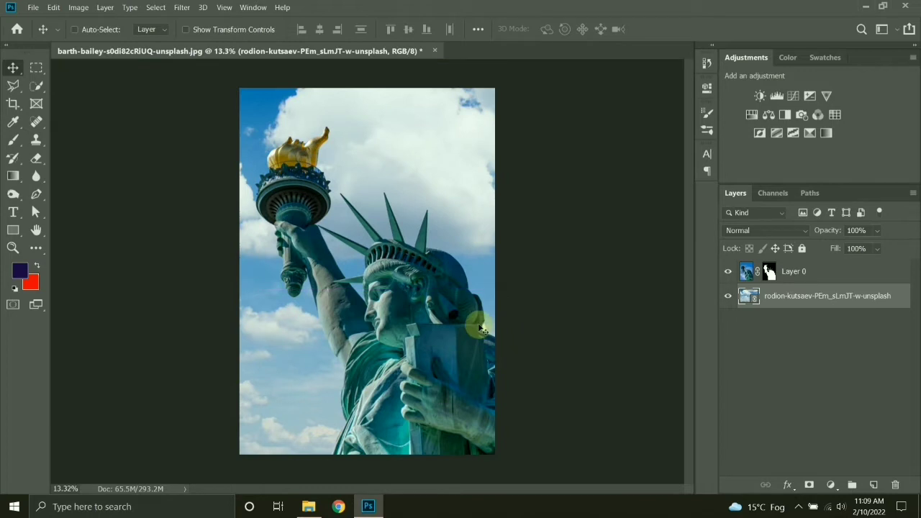
Step: Convert both the masked statue layer and the sky layer to smart objects
{"action": "left_click", "coordinate": [806, 272]}
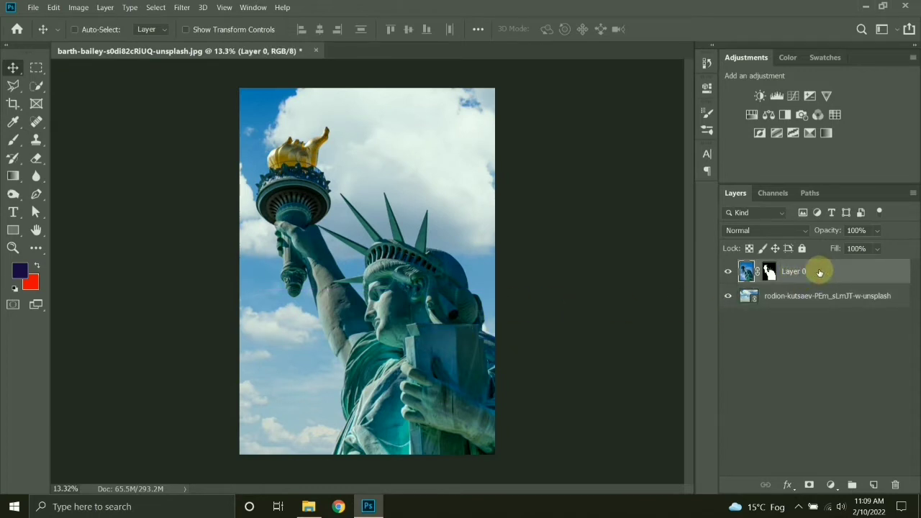
{"action": "right_click", "coordinate": [819, 272]}
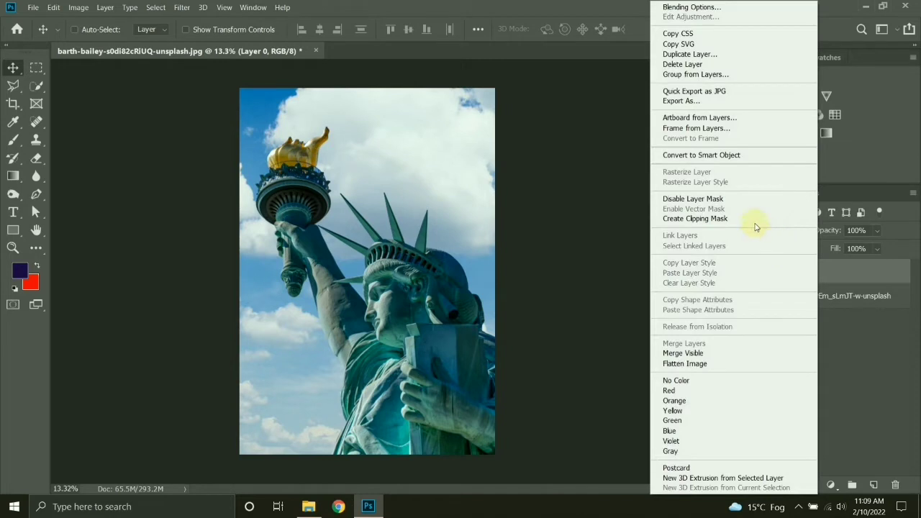
{"action": "left_click", "coordinate": [729, 155]}
{"action": "left_click", "coordinate": [788, 296]}
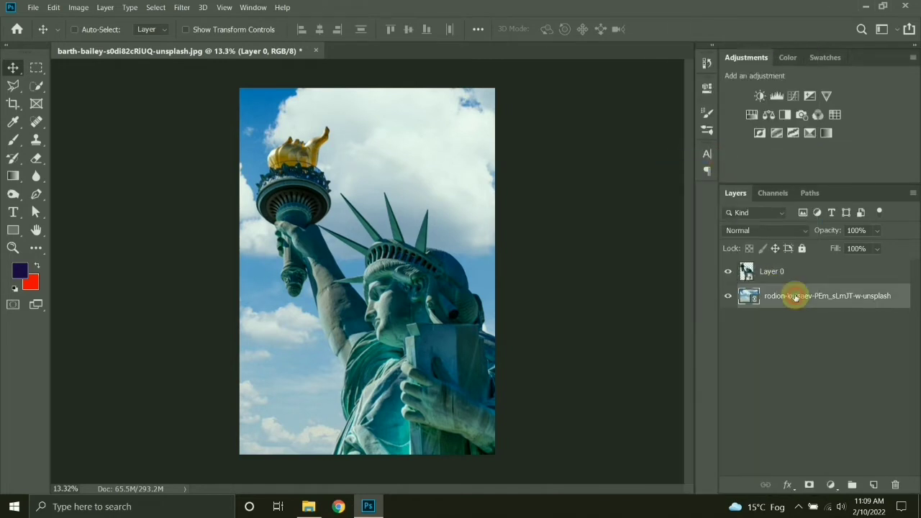
{"action": "right_click", "coordinate": [792, 295]}
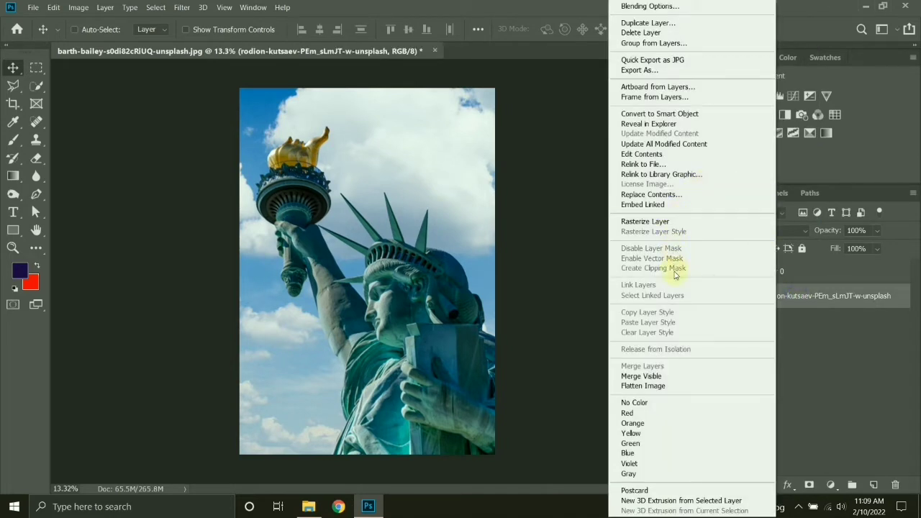
{"action": "left_click", "coordinate": [683, 115]}
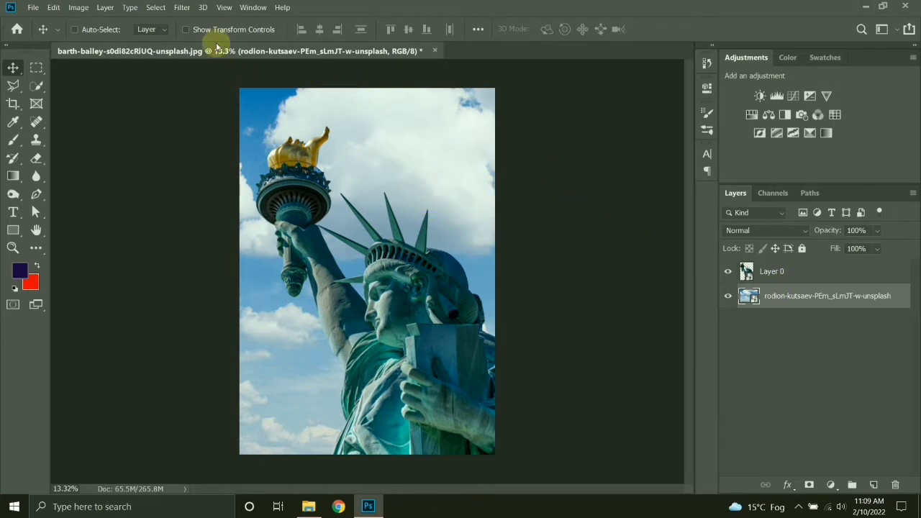
Step: Show the Timeline and create a video timeline for the document
{"action": "left_click", "coordinate": [252, 8]}
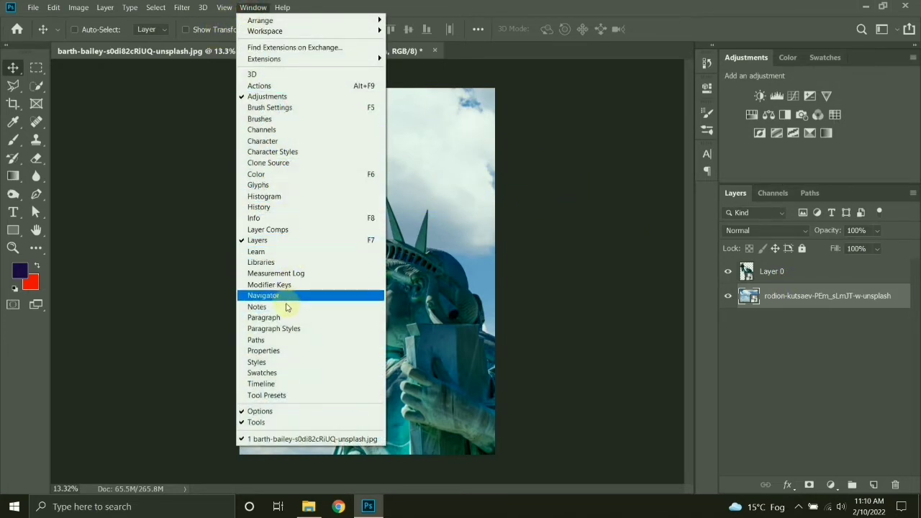
{"action": "left_click", "coordinate": [292, 387]}
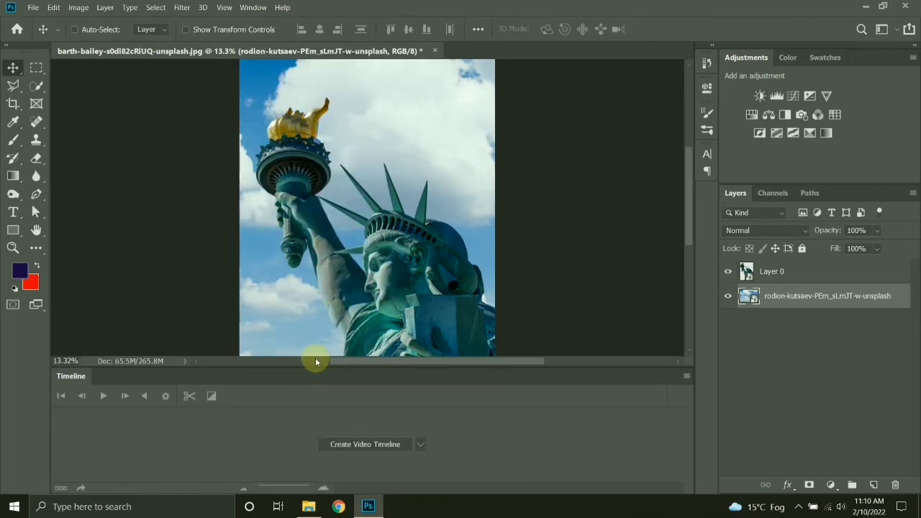
{"action": "left_click", "coordinate": [371, 445]}
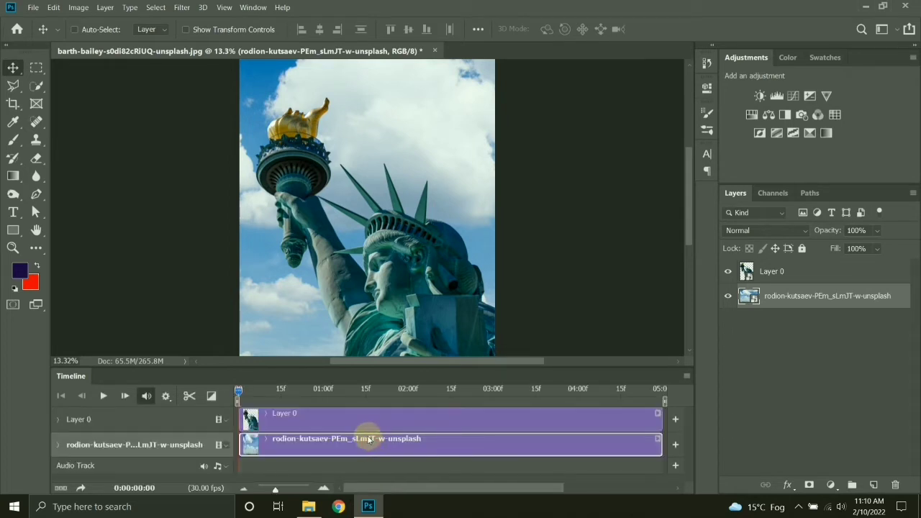
Step: Rename the sky photo's layer as sky and Layer 0 as statue
{"action": "double_click", "coordinate": [813, 298]}
{"action": "type", "text": "sk"}
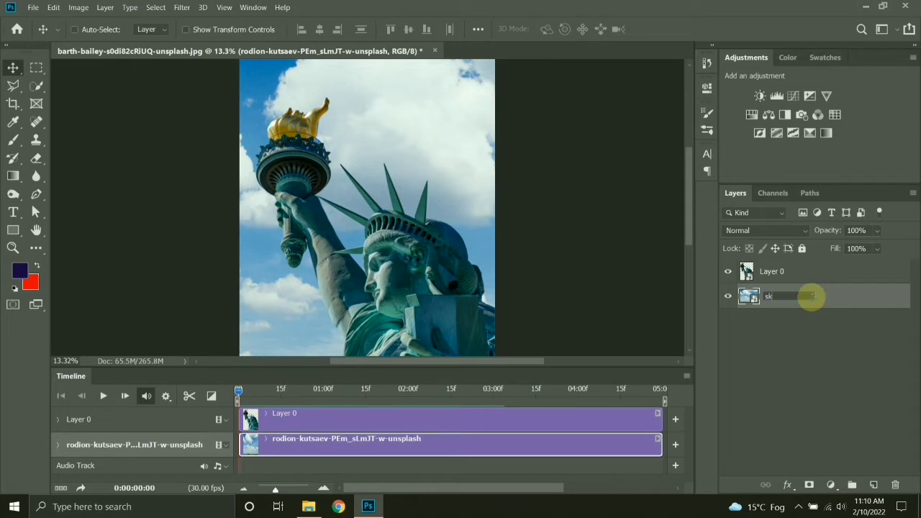
{"action": "type", "text": "y"}
{"action": "key", "text": "Return"}
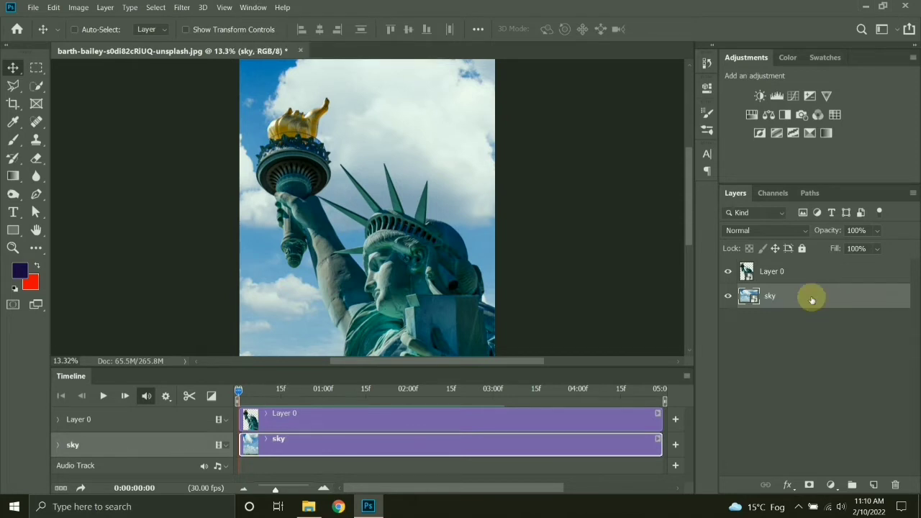
{"action": "double_click", "coordinate": [772, 271]}
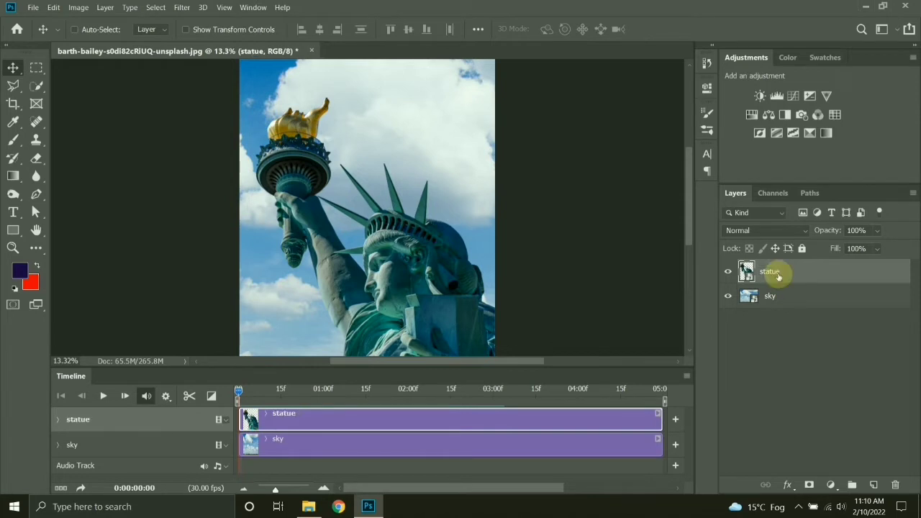
Step: Set a Transform keyframe for the sky layer at the start of the timeline, 0:00:00:00
{"action": "left_click", "coordinate": [773, 297]}
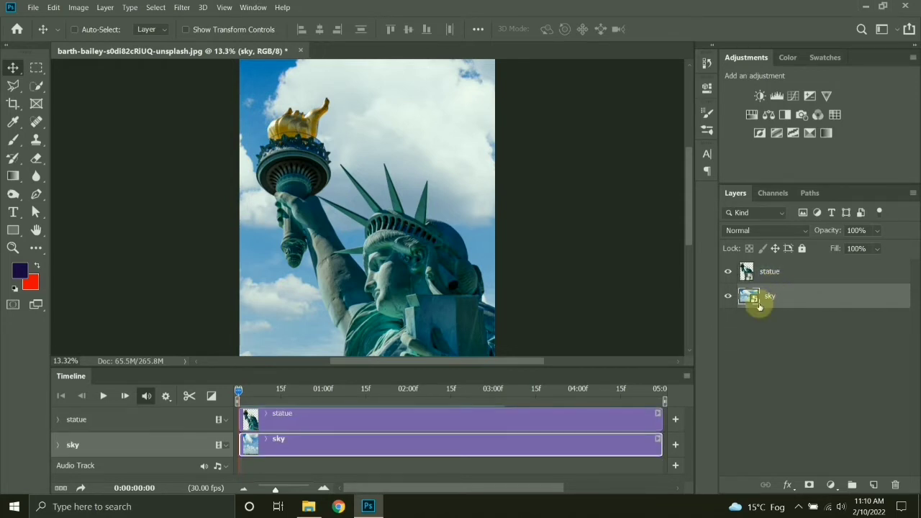
{"action": "left_click", "coordinate": [59, 446]}
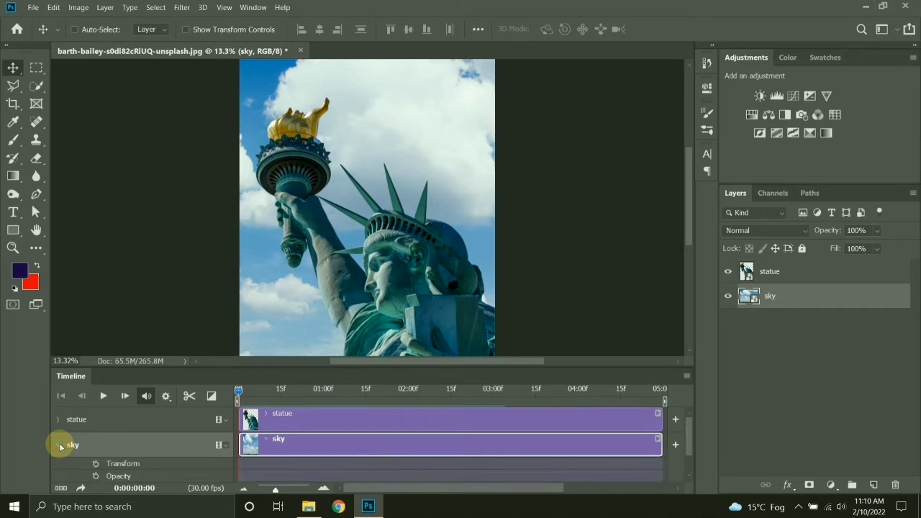
{"action": "left_click", "coordinate": [97, 465]}
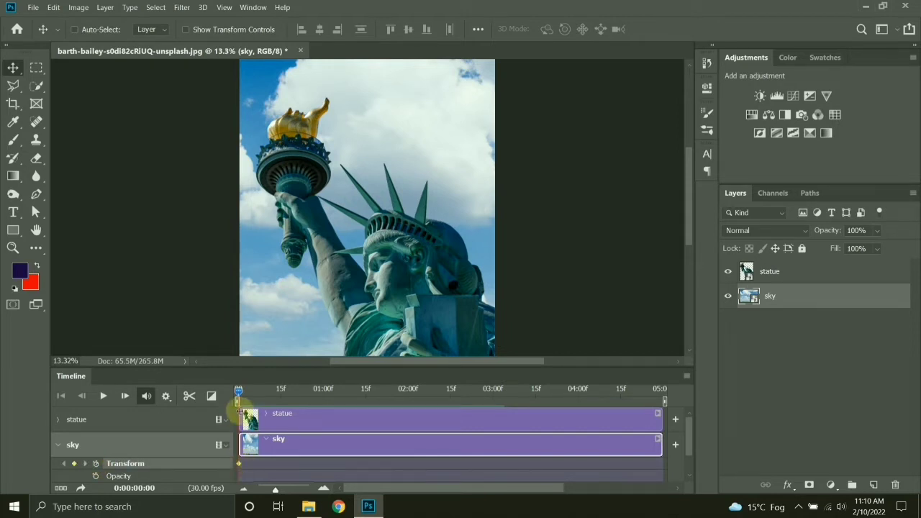
Step: At 0:00:04:29, shift the sky horizontally to the left behind the statue to set its ending Transform keyframe
{"action": "left_click_drag", "start_coordinate": [246, 394], "coordinate": [593, 401]}
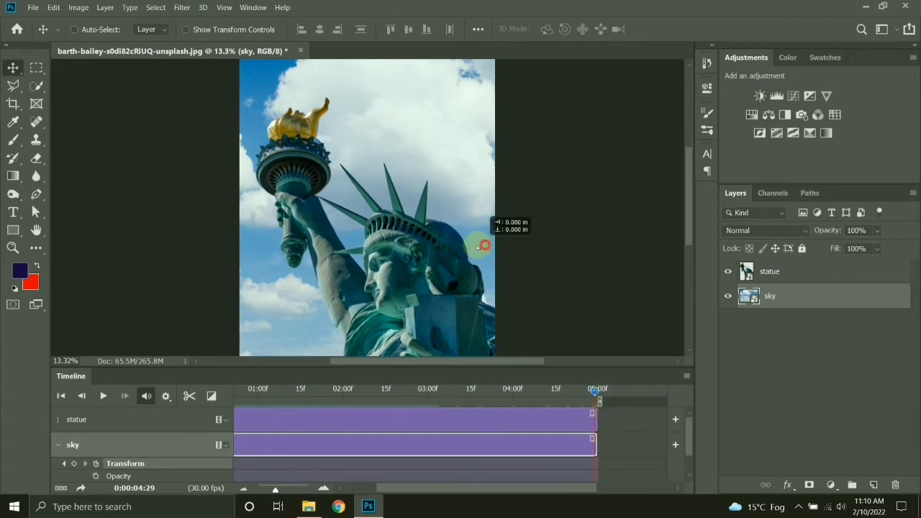
{"action": "left_click_drag", "start_coordinate": [480, 244], "coordinate": [284, 244]}
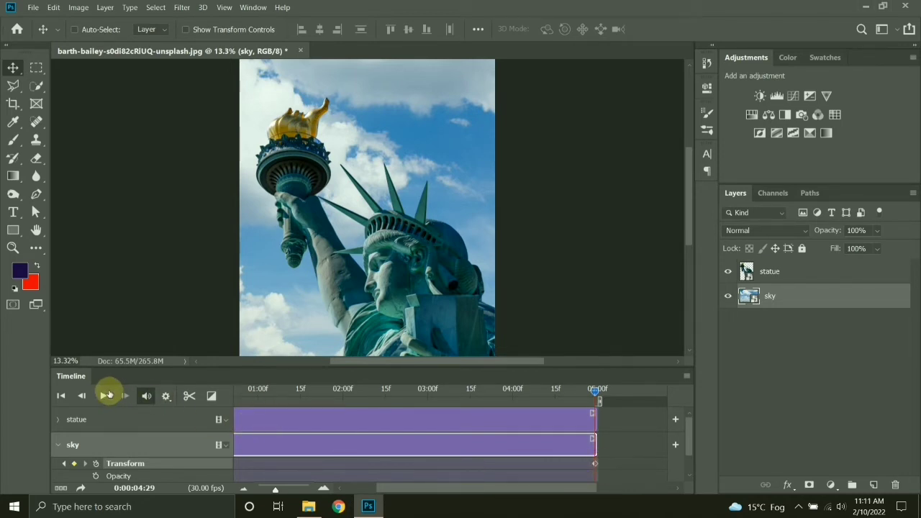
{"action": "left_click_drag", "start_coordinate": [394, 488], "coordinate": [360, 489]}
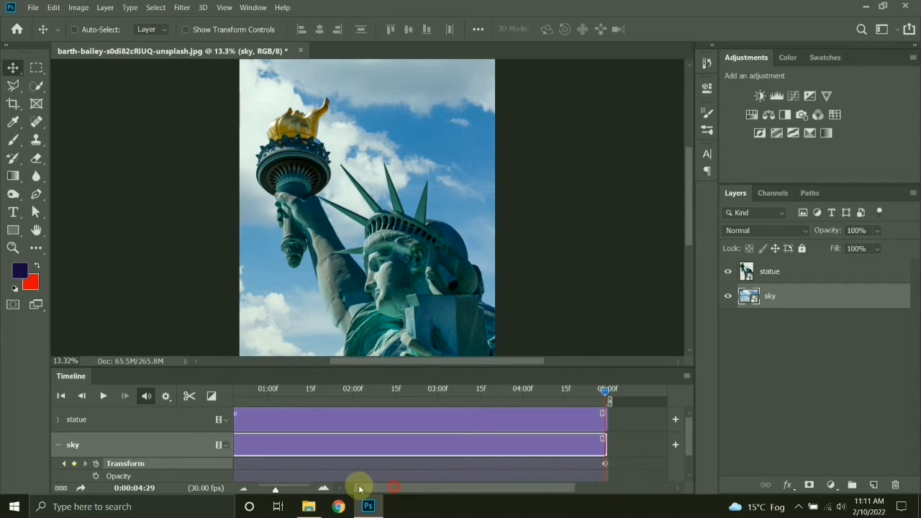
{"action": "left_click_drag", "start_coordinate": [283, 490], "coordinate": [269, 489]}
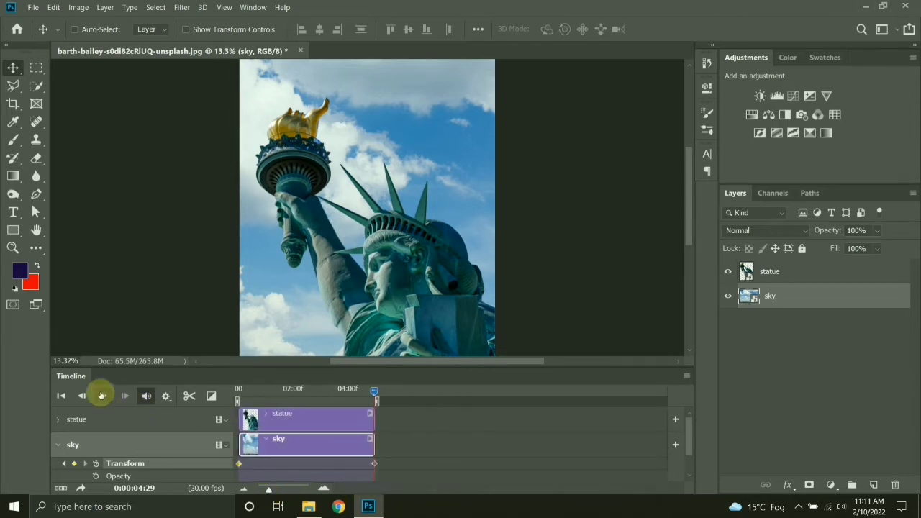
Step: Play the timeline animation through to preview the sky moving behind the whole statue
{"action": "left_click", "coordinate": [102, 396]}
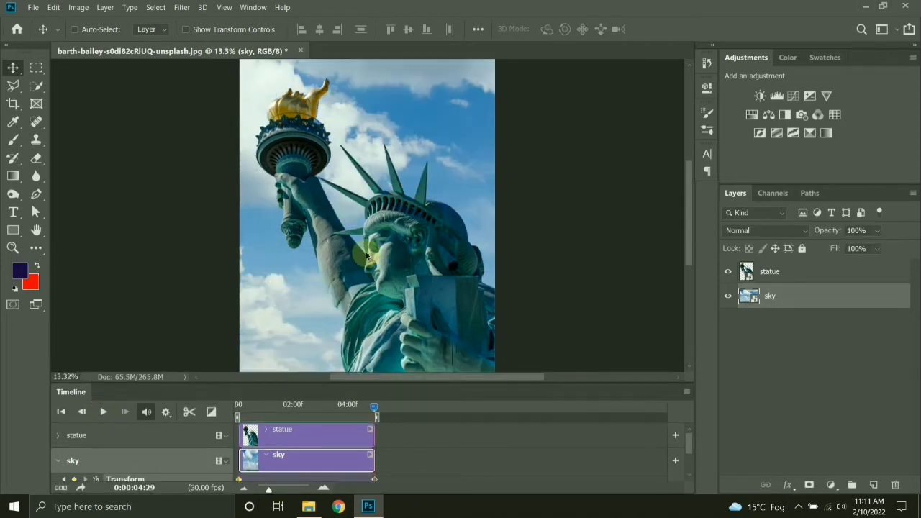
{"action": "scroll", "coordinate": [366, 256], "scroll_direction": "down", "scroll_amount": 3}
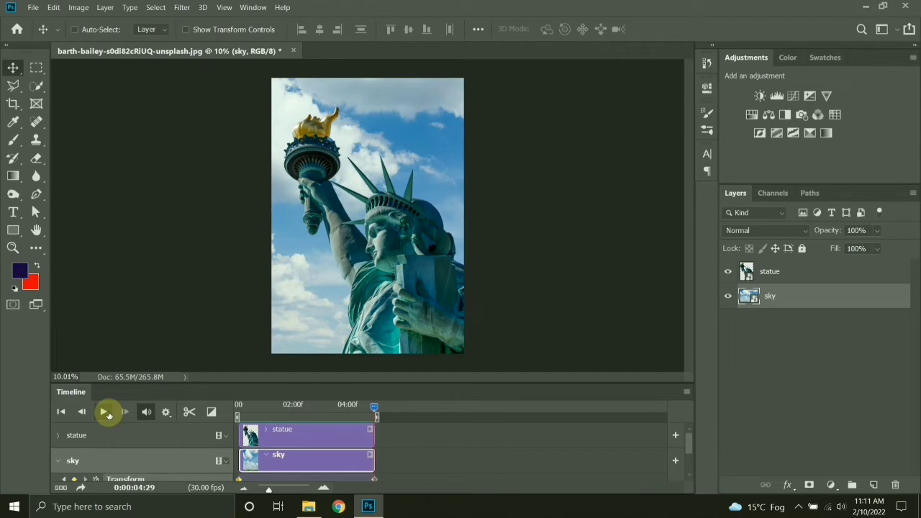
{"action": "left_click", "coordinate": [106, 413]}
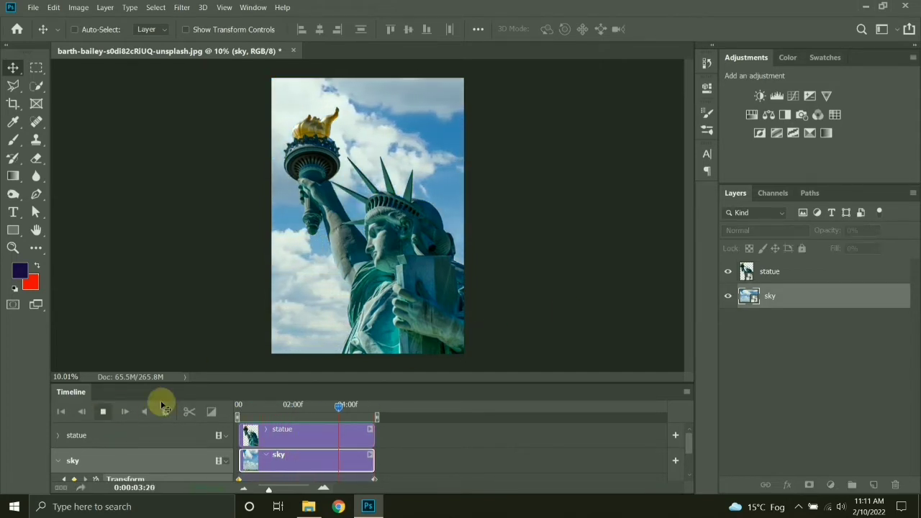
{"action": "left_click", "coordinate": [103, 413]}
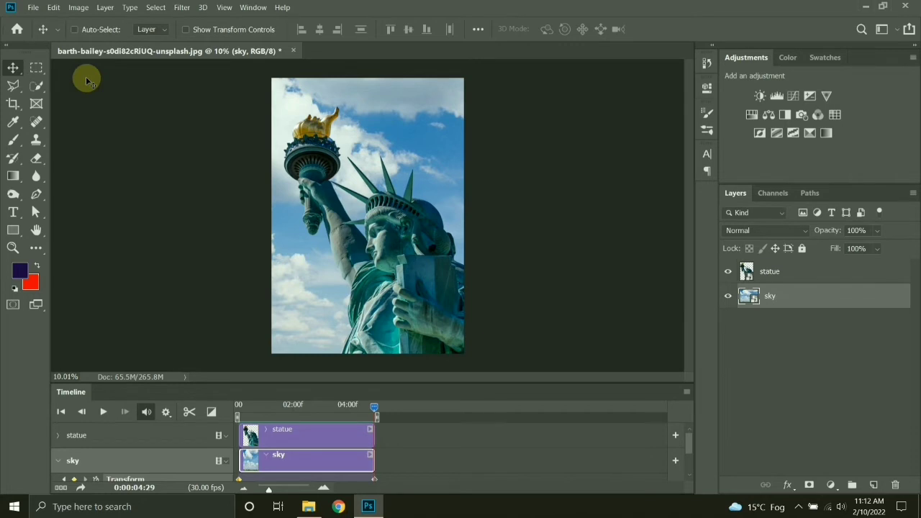
Step: Start a Render Video export and choose the parallax folder on the Desktop as its destination
{"action": "left_click", "coordinate": [34, 8]}
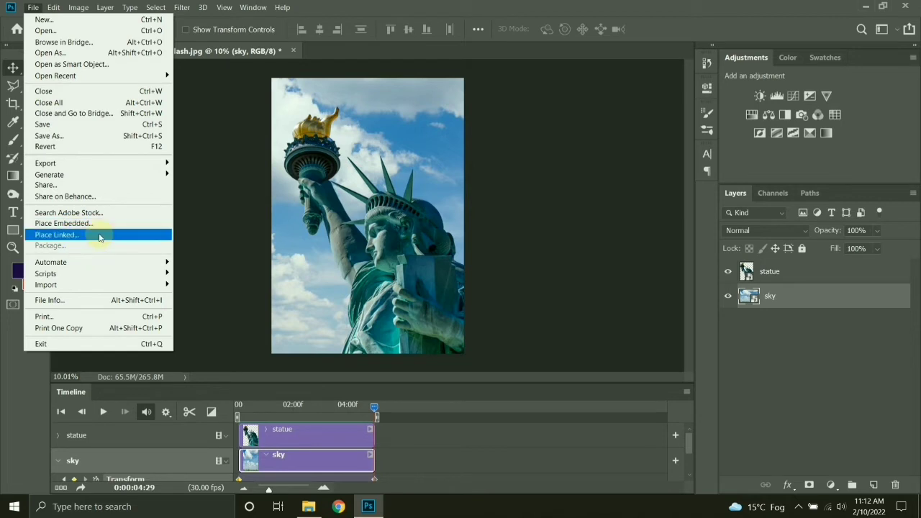
{"action": "mouse_move", "coordinate": [79, 161]}
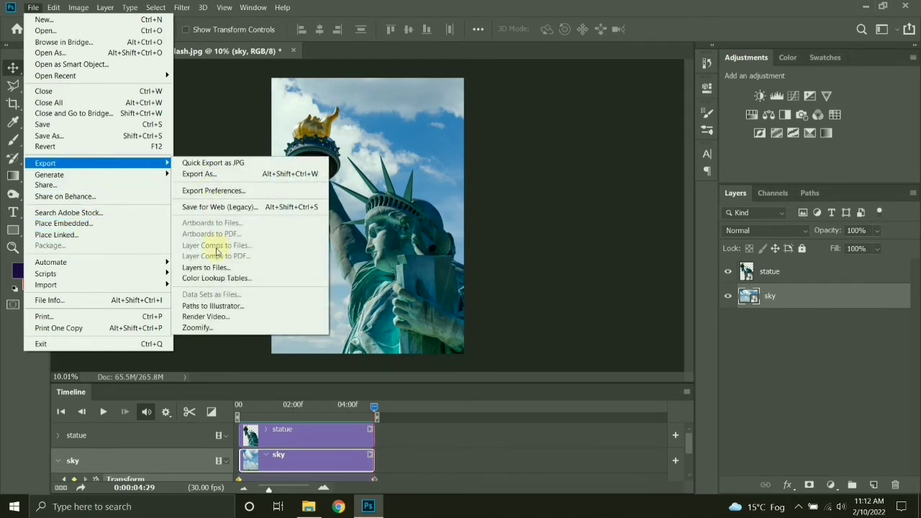
{"action": "left_click", "coordinate": [260, 321]}
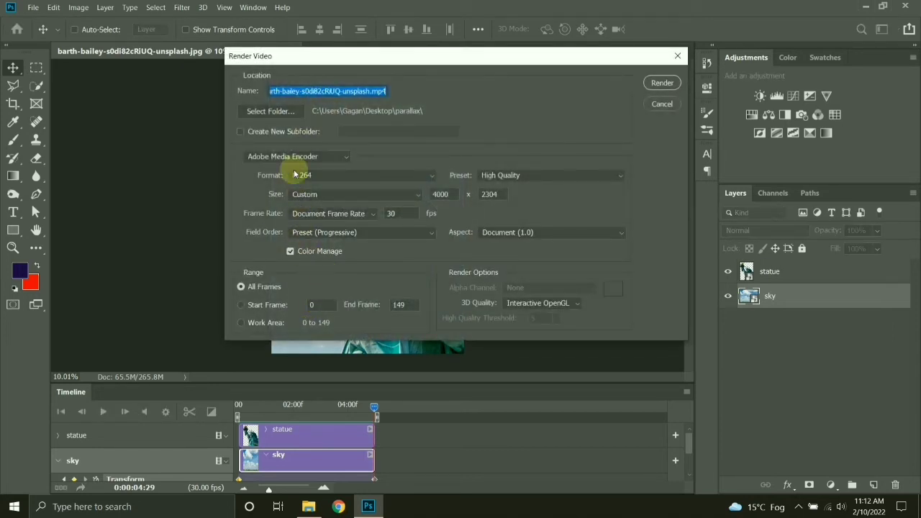
{"action": "left_click", "coordinate": [269, 113]}
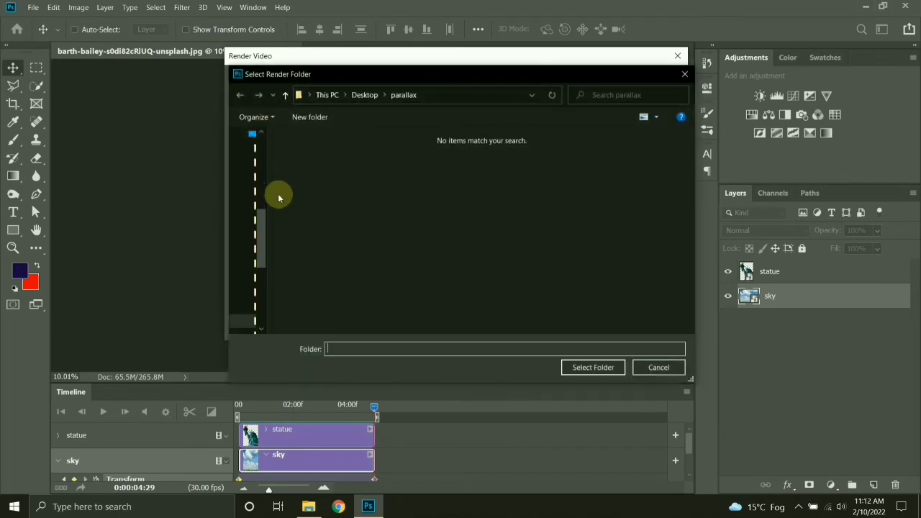
{"action": "left_click", "coordinate": [592, 367]}
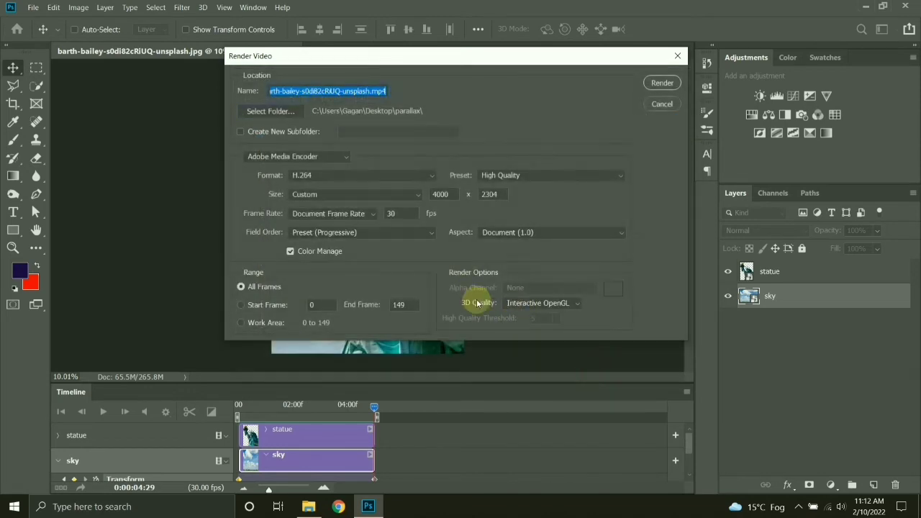
Step: Render the video in H.264 format with the HD 720p 29.97 preset
{"action": "left_click", "coordinate": [324, 177]}
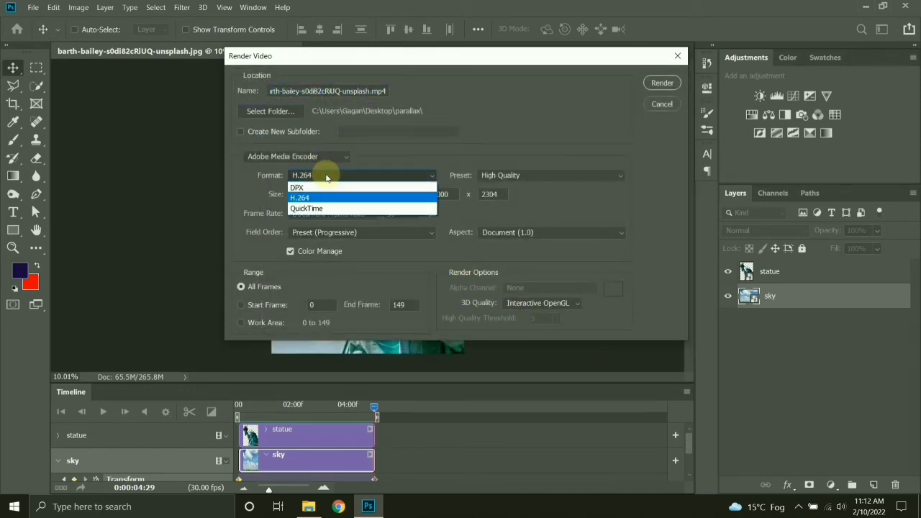
{"action": "left_click", "coordinate": [308, 199]}
{"action": "left_click", "coordinate": [533, 176]}
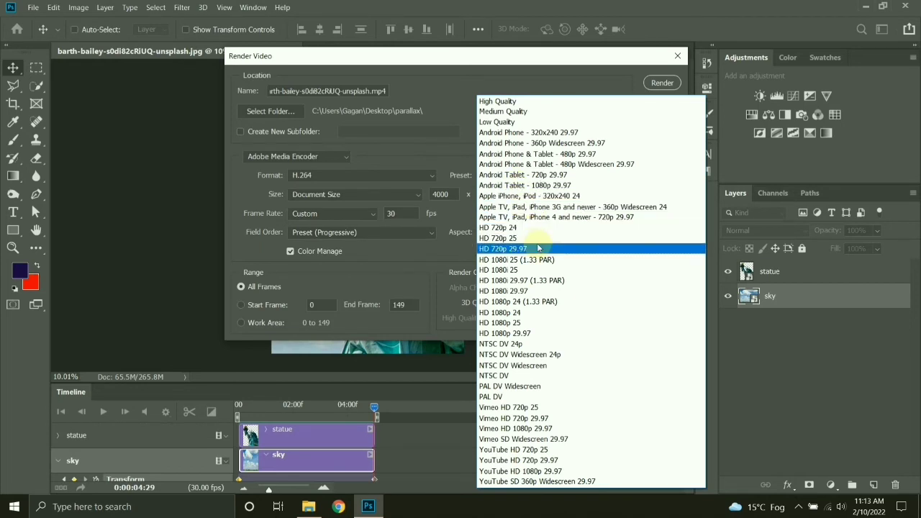
{"action": "left_click", "coordinate": [534, 248]}
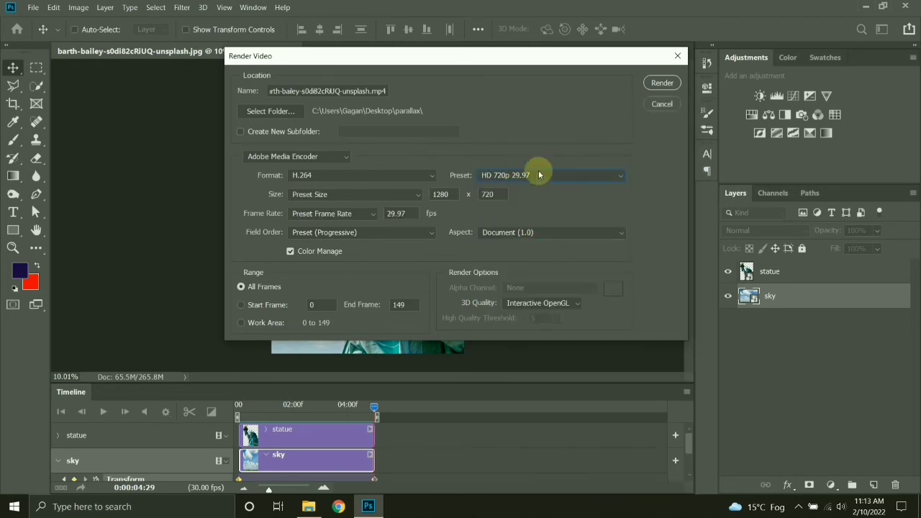
{"action": "left_click", "coordinate": [663, 83]}
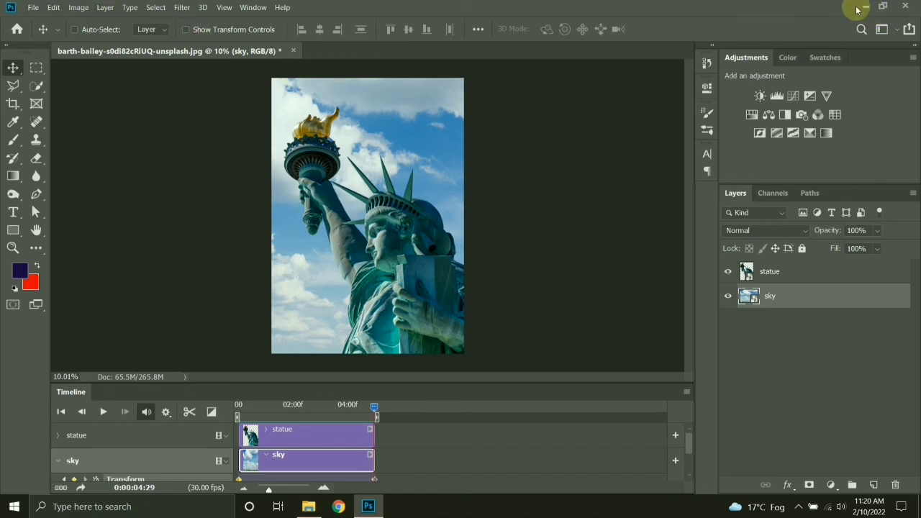
Step: Save the layered document as a Photoshop PSD file in the parallax folder, accepting the format options
{"action": "left_click", "coordinate": [36, 11]}
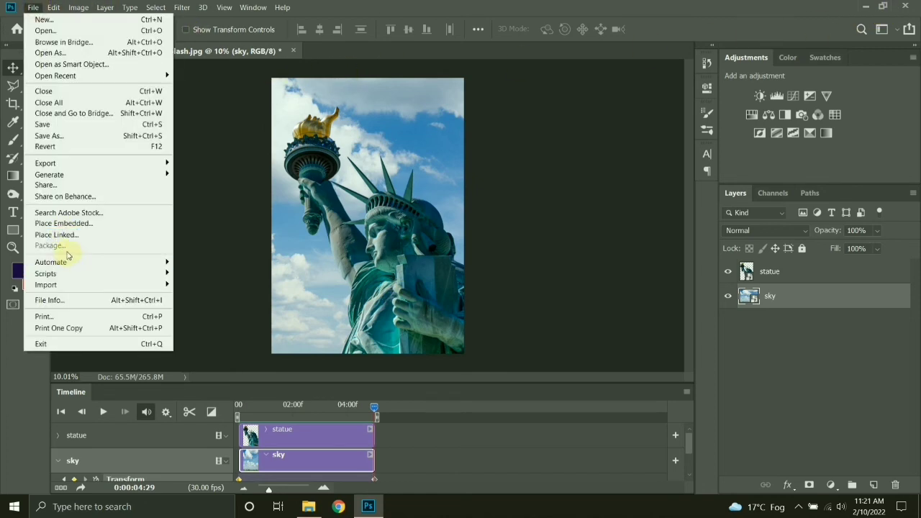
{"action": "left_click", "coordinate": [64, 141]}
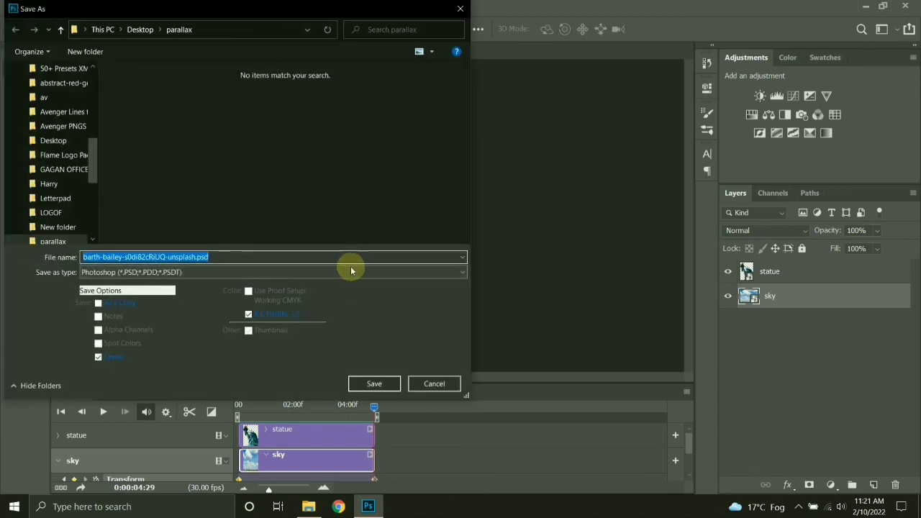
{"action": "left_click", "coordinate": [373, 383]}
{"action": "left_click", "coordinate": [617, 136]}
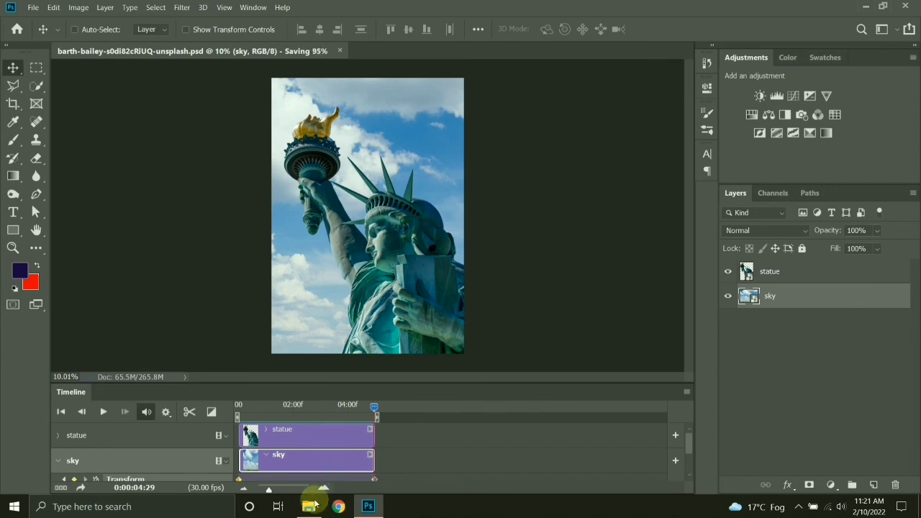
Step: Switch to the parallax folder in File Explorer and play the rendered MP4 video
{"action": "left_click", "coordinate": [308, 506]}
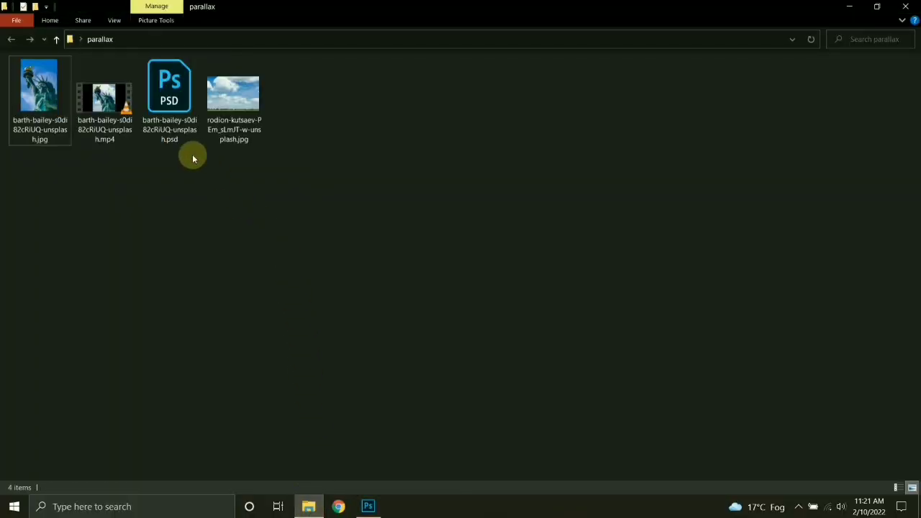
{"action": "left_click", "coordinate": [101, 100]}
{"action": "right_click", "coordinate": [98, 102]}
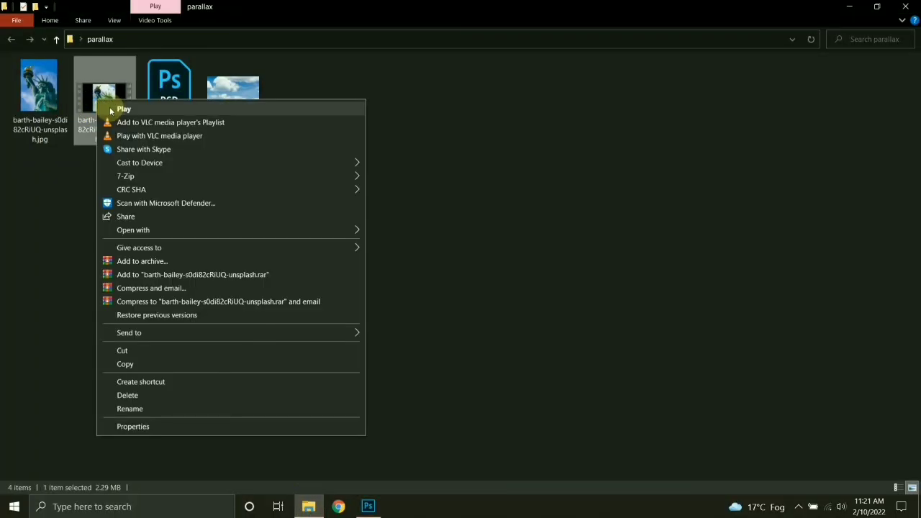
{"action": "left_click", "coordinate": [137, 111]}
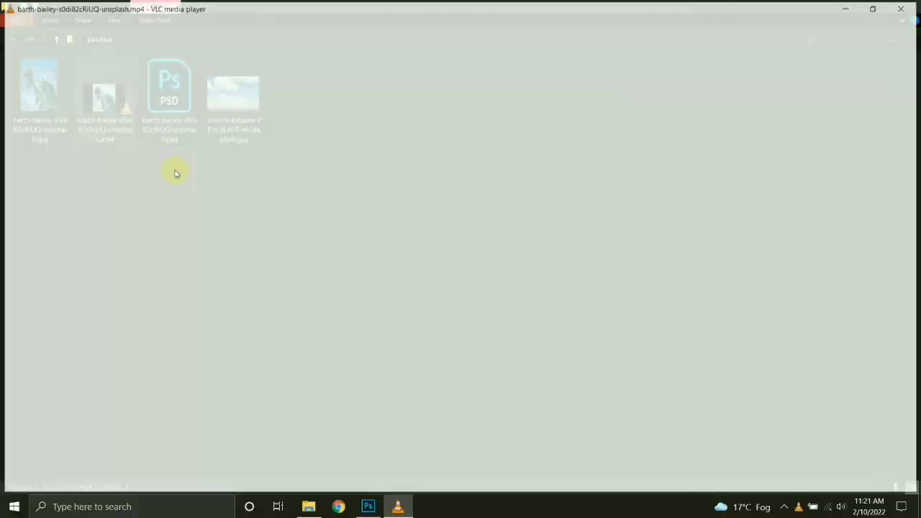